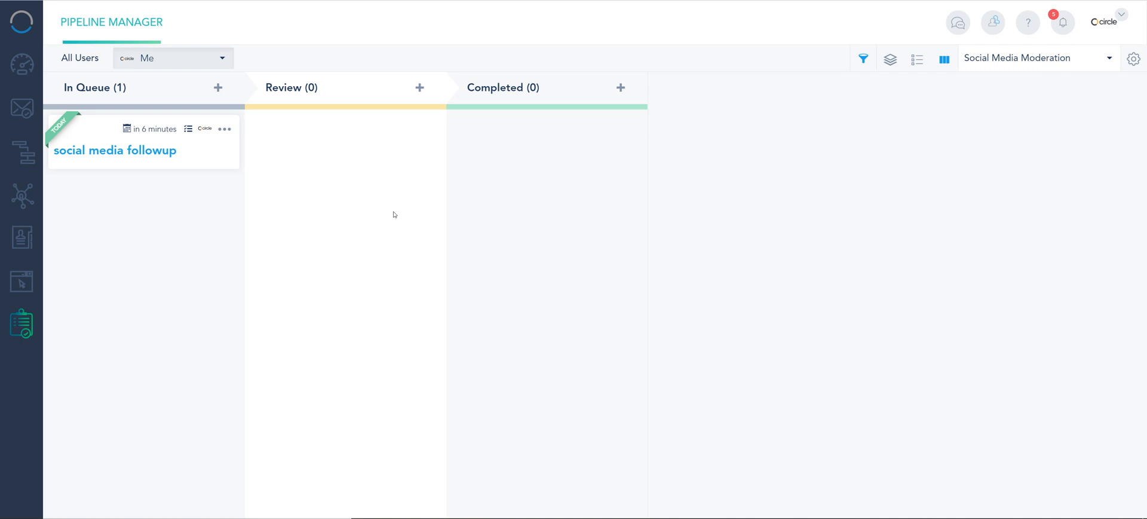
Open the social media streams and bring up the VBOUT Facebook profile's direct messages and feeds
{"action": "left_click", "coordinate": [18, 198]}
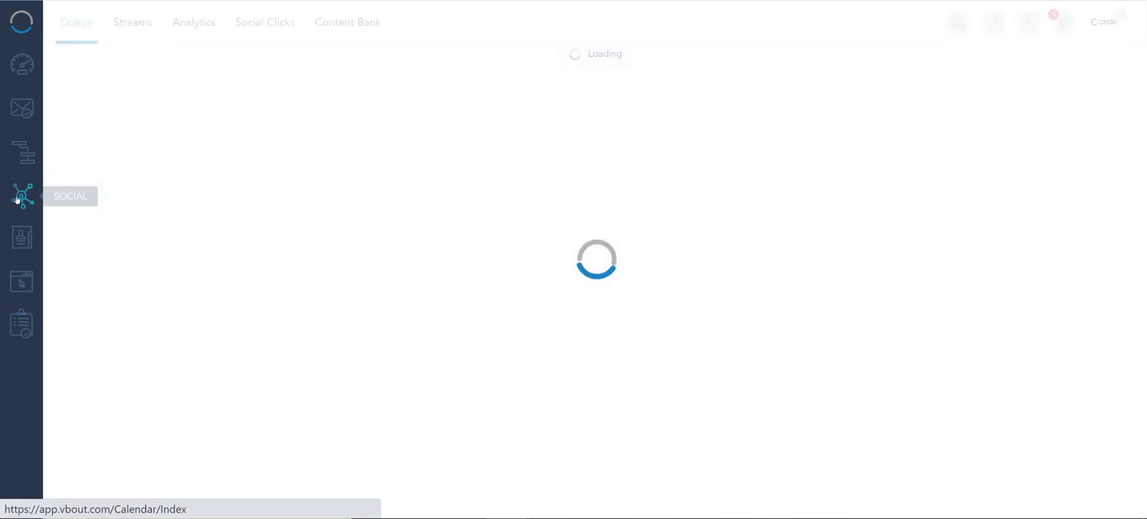
{"action": "left_click", "coordinate": [131, 22]}
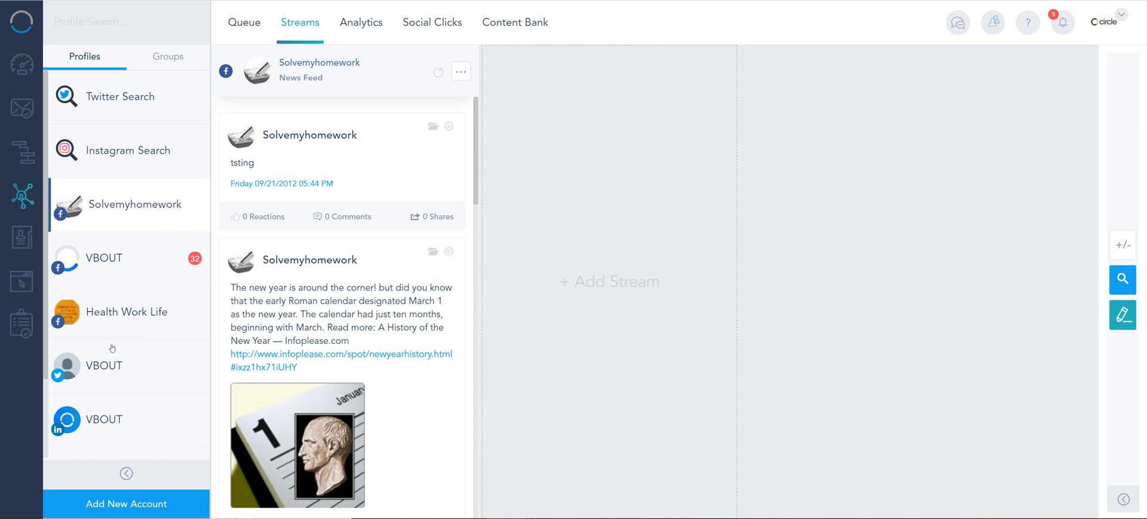
{"action": "left_click", "coordinate": [90, 258]}
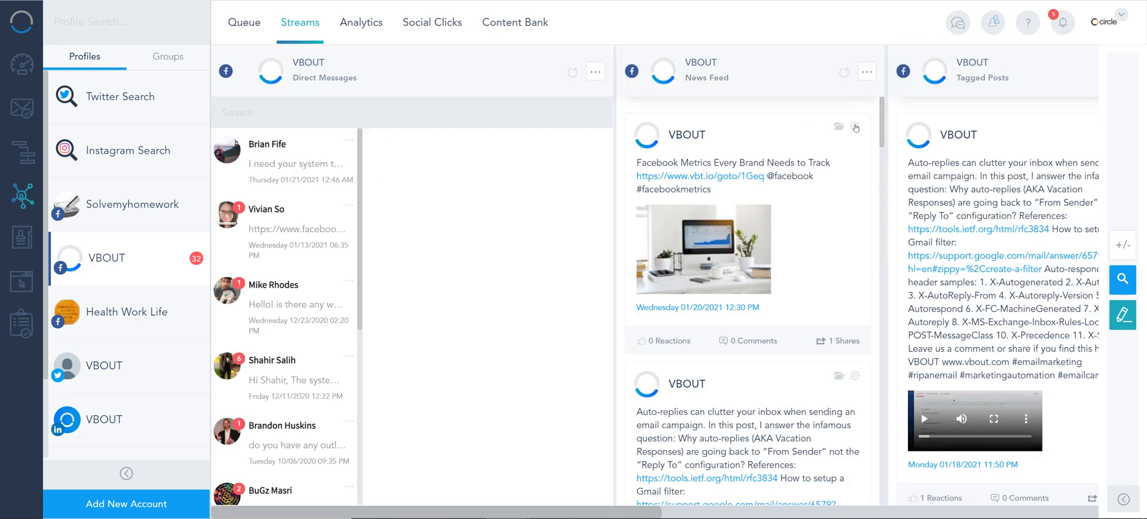
{"action": "scroll", "coordinate": [993, 328], "scroll_direction": "down", "scroll_amount": 1}
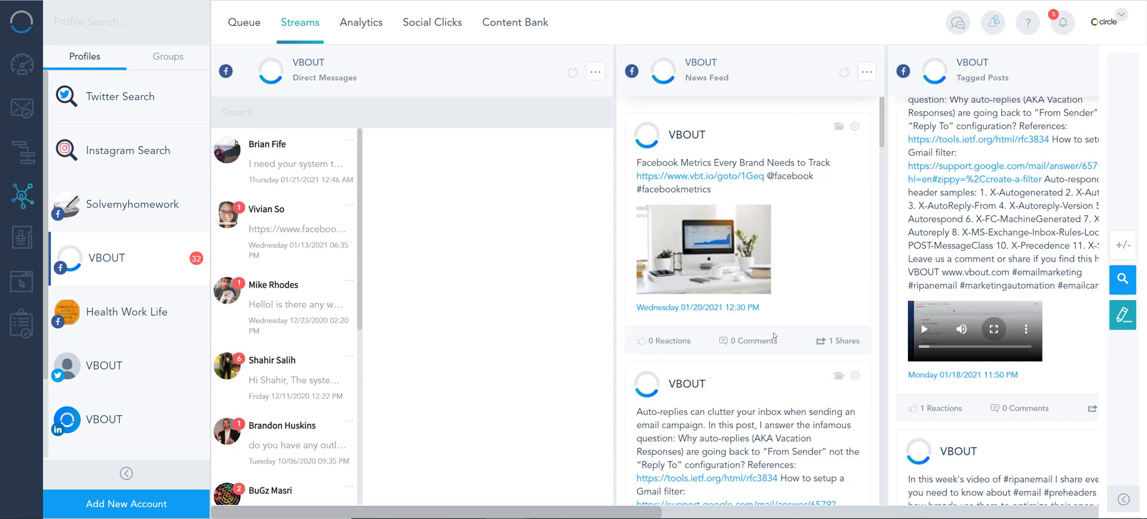
{"action": "scroll", "coordinate": [993, 327], "scroll_direction": "up", "scroll_amount": 1}
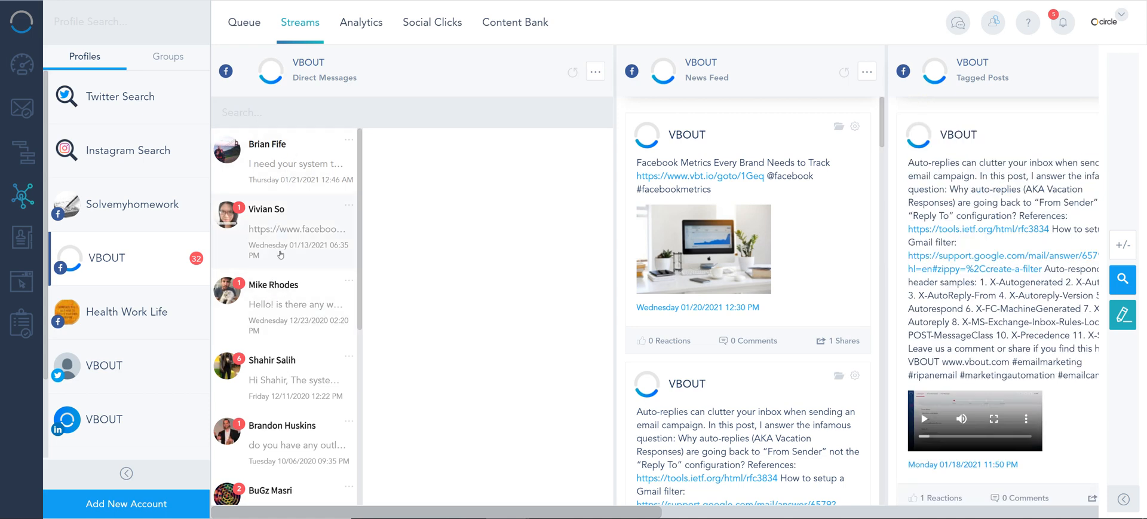
{"action": "scroll", "coordinate": [280, 255], "scroll_direction": "down", "scroll_amount": 1}
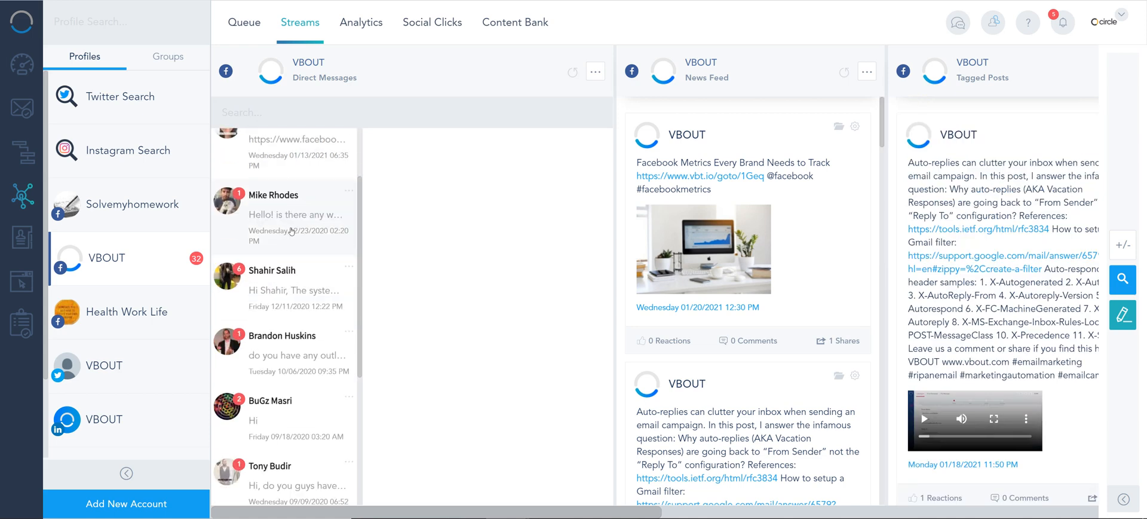
Open the direct message conversation dated Friday 09/18/2020 and start a new task from it
{"action": "left_click", "coordinate": [282, 403]}
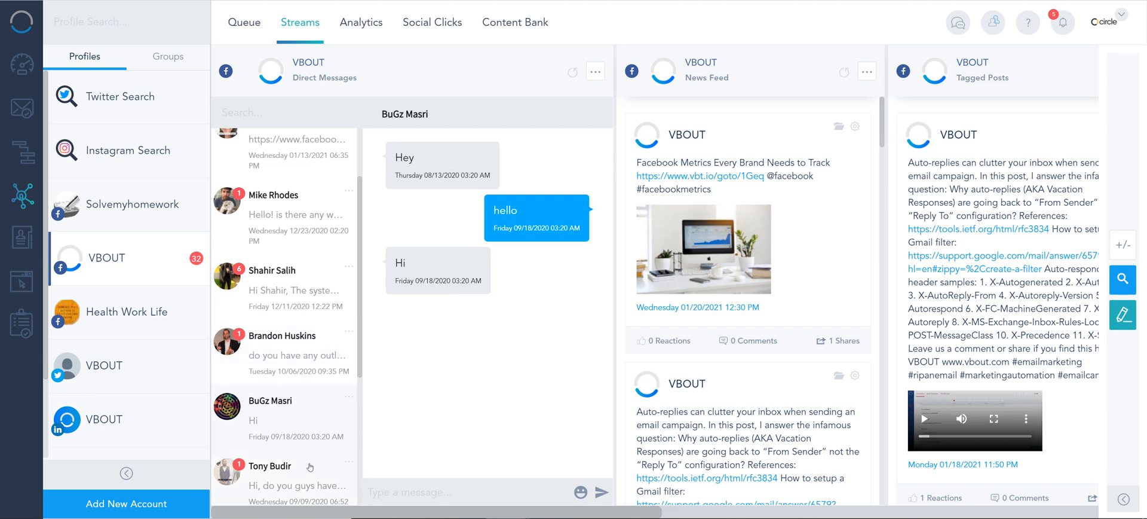
{"action": "left_click", "coordinate": [349, 400]}
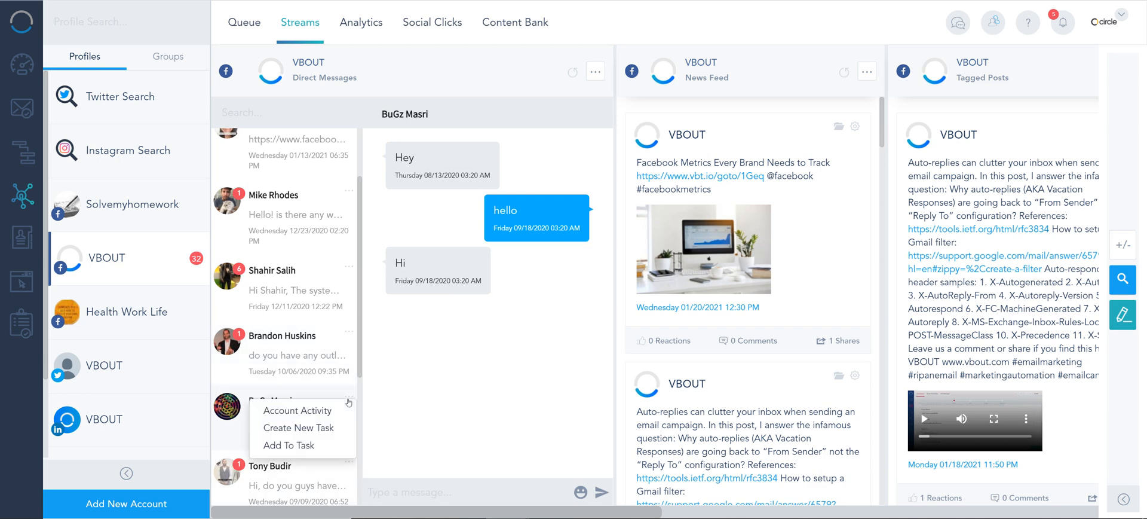
{"action": "left_click", "coordinate": [305, 428]}
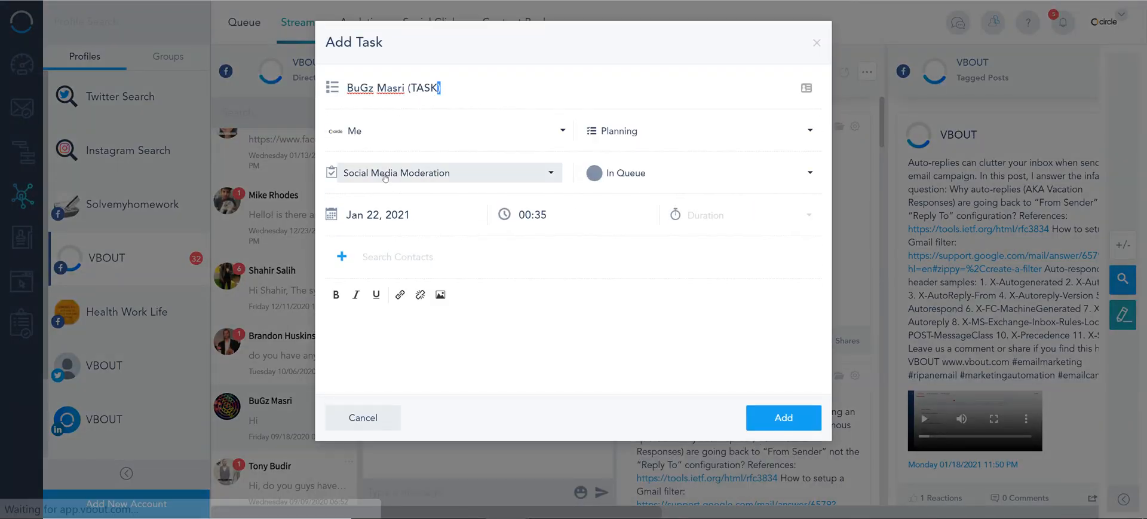
Remove the "(TASK)" suffix from the new task's title, leaving only the contact's name
{"action": "mouse_move", "coordinate": [434, 78]}
{"action": "left_mouse_down"}
{"action": "mouse_move", "coordinate": [411, 81]}
{"action": "mouse_move", "coordinate": [437, 91]}
{"action": "left_mouse_up"}
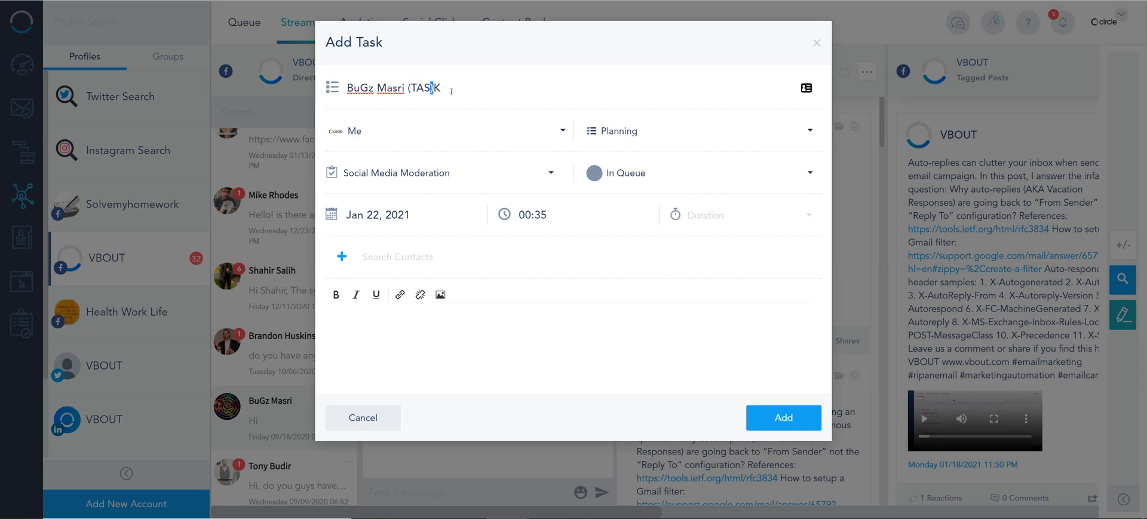
{"action": "left_click", "coordinate": [451, 91]}
{"action": "key", "text": "BackSpace"}
{"action": "key", "text": "BackSpace"}
{"action": "key", "text": "BackSpace"}
{"action": "key", "text": "BackSpace"}
Look through the teammates, task types and task boards available for the new task
{"action": "left_click", "coordinate": [436, 131]}
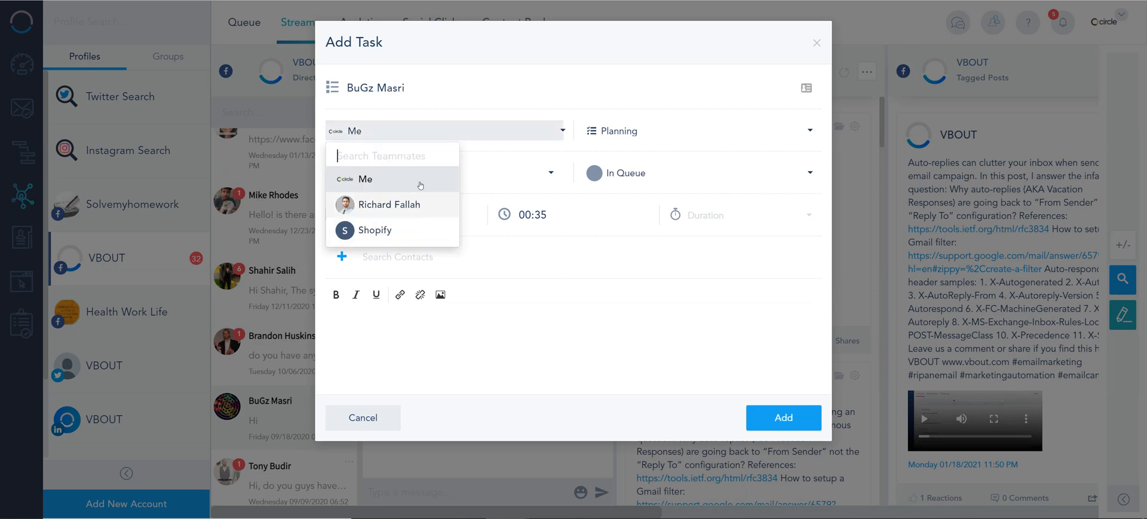
{"action": "left_click", "coordinate": [633, 131]}
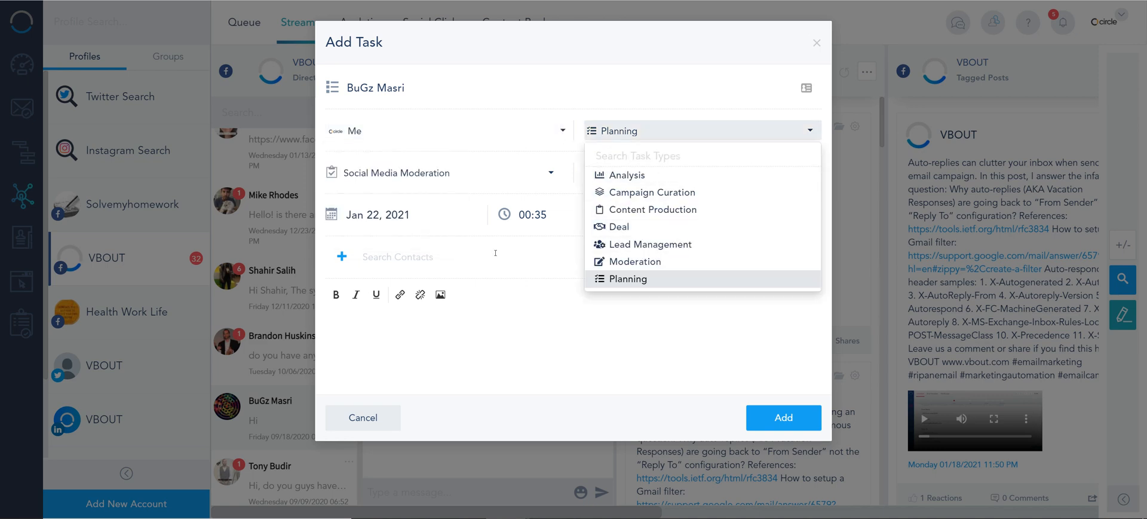
{"action": "left_click", "coordinate": [389, 172]}
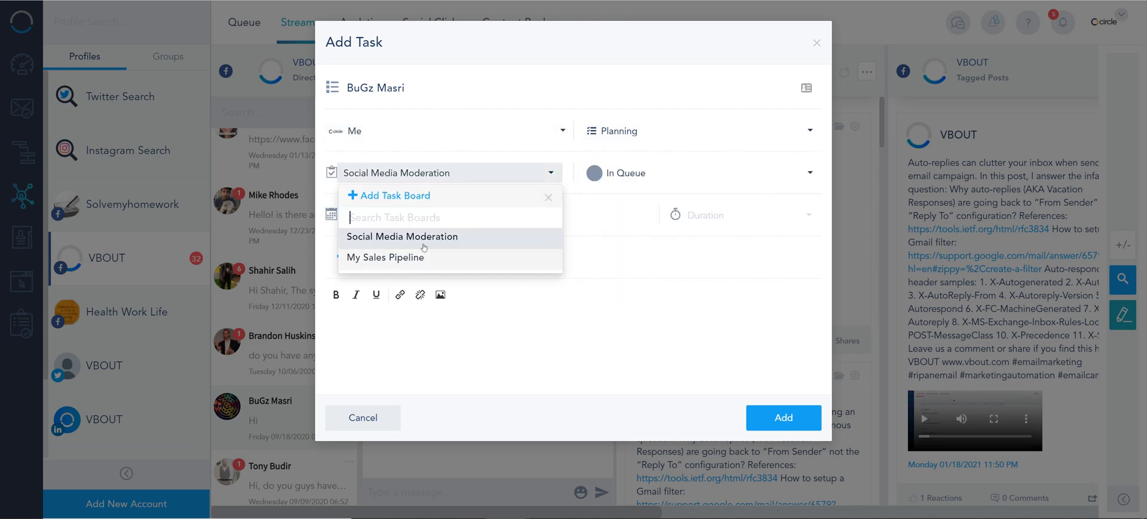
Set the task's stage to Review and its due date to Jan 29, 2021
{"action": "left_click", "coordinate": [649, 173]}
{"action": "left_click", "coordinate": [630, 244]}
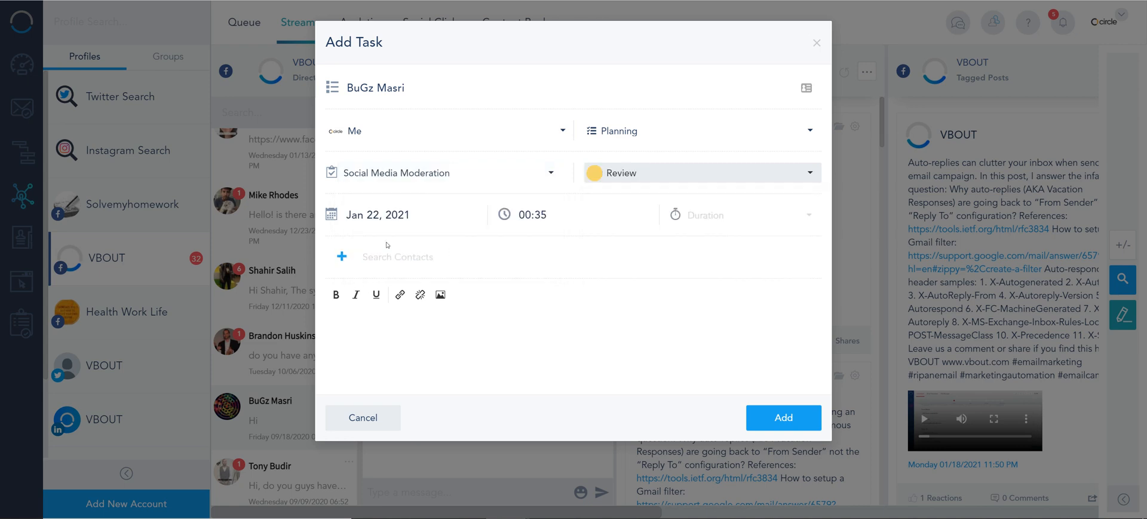
{"action": "left_click", "coordinate": [382, 216]}
{"action": "left_click", "coordinate": [500, 380]}
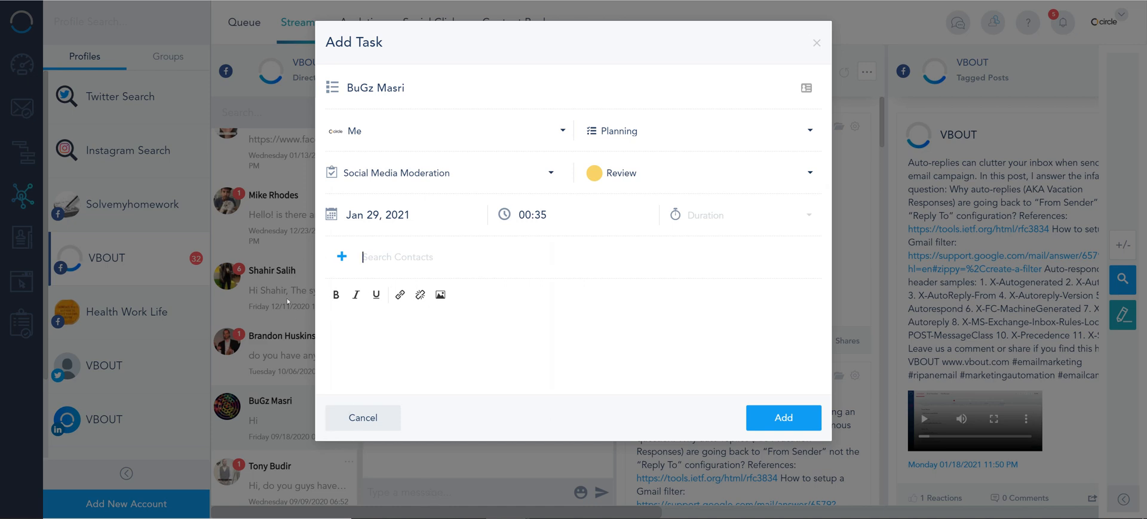
{"action": "left_click", "coordinate": [341, 257]}
{"action": "left_click", "coordinate": [341, 105]}
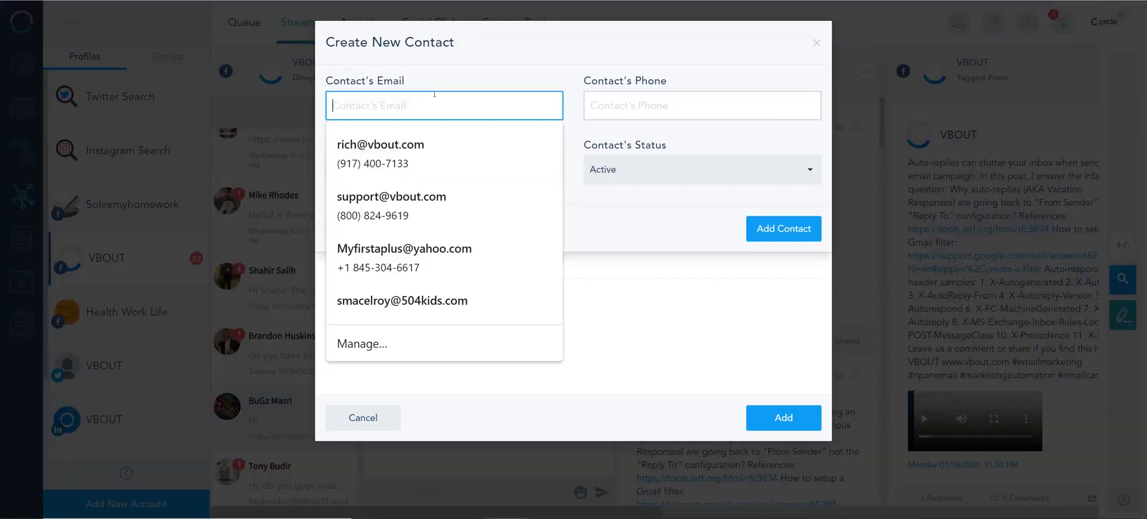
{"action": "left_click", "coordinate": [441, 496]}
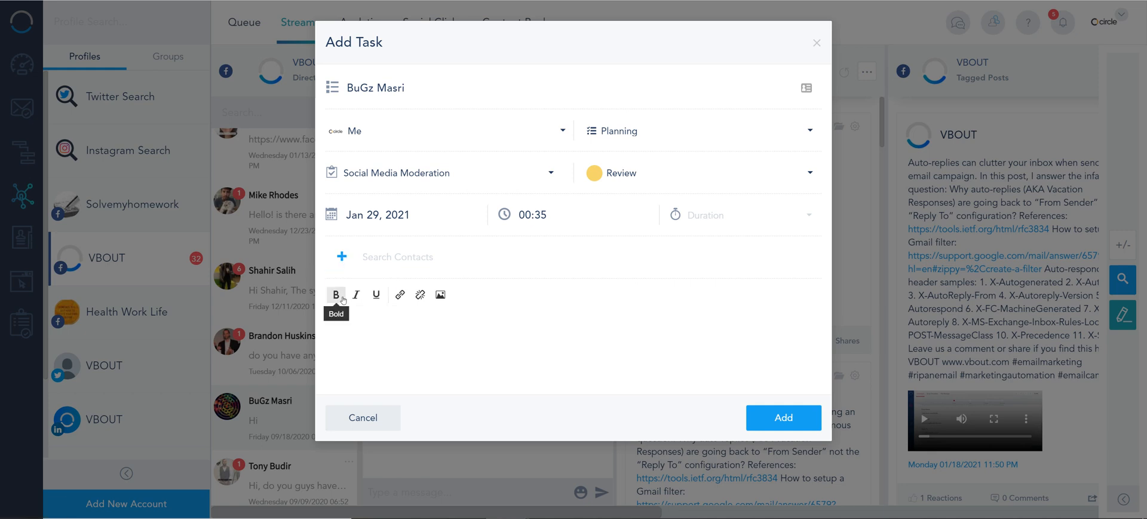
Mention a teammate in the task description and add the task to the Social Media Moderation board
{"action": "type", "text": "@Richa"}
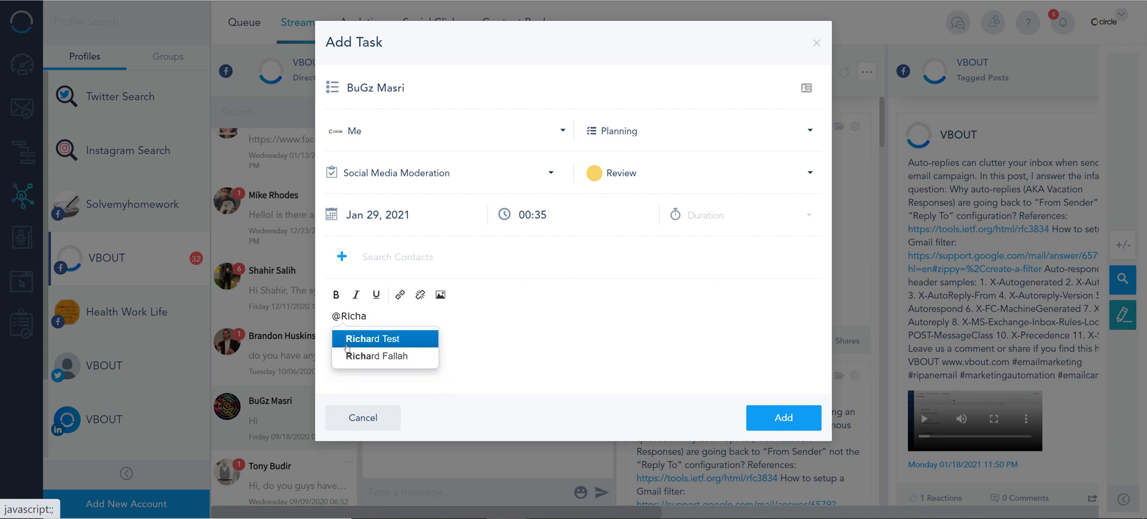
{"action": "left_click", "coordinate": [347, 340]}
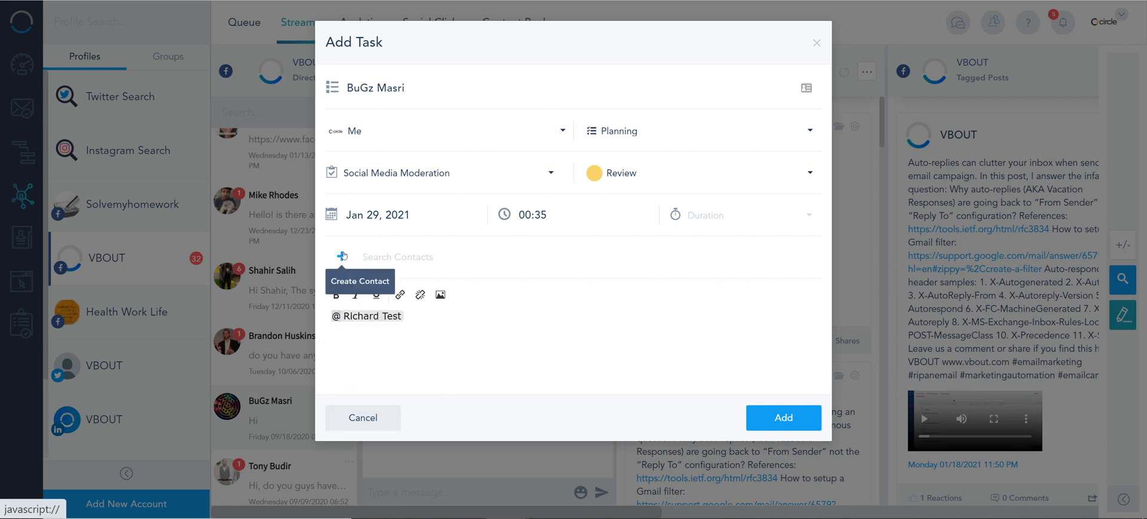
{"action": "left_click", "coordinate": [791, 411]}
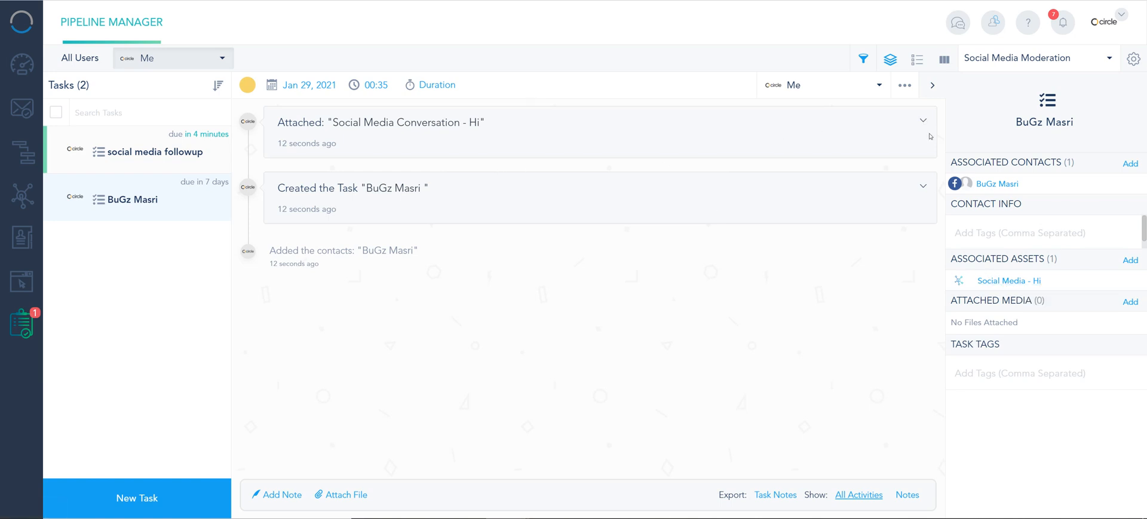
View the social media conversation attached to the new task, including its message reply field
{"action": "left_click", "coordinate": [1009, 280]}
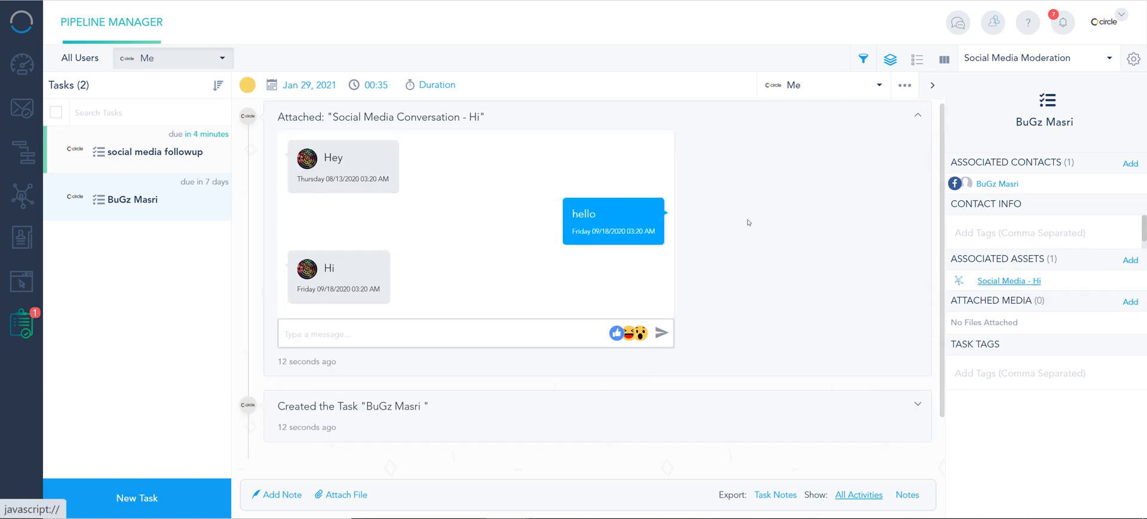
{"action": "left_click", "coordinate": [331, 339]}
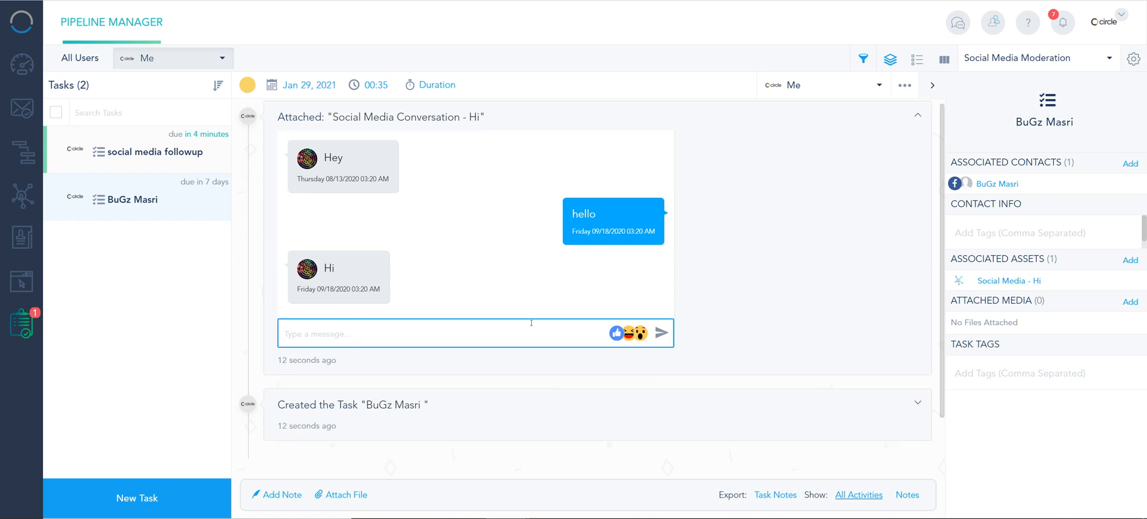
{"action": "scroll", "coordinate": [451, 289], "scroll_direction": "up", "scroll_amount": 1}
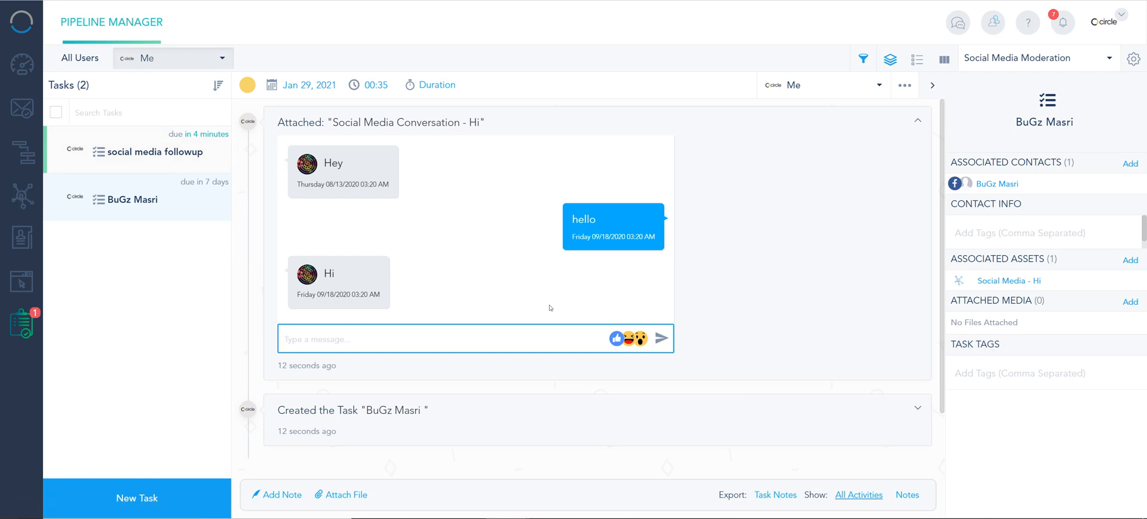
{"action": "left_click", "coordinate": [183, 371]}
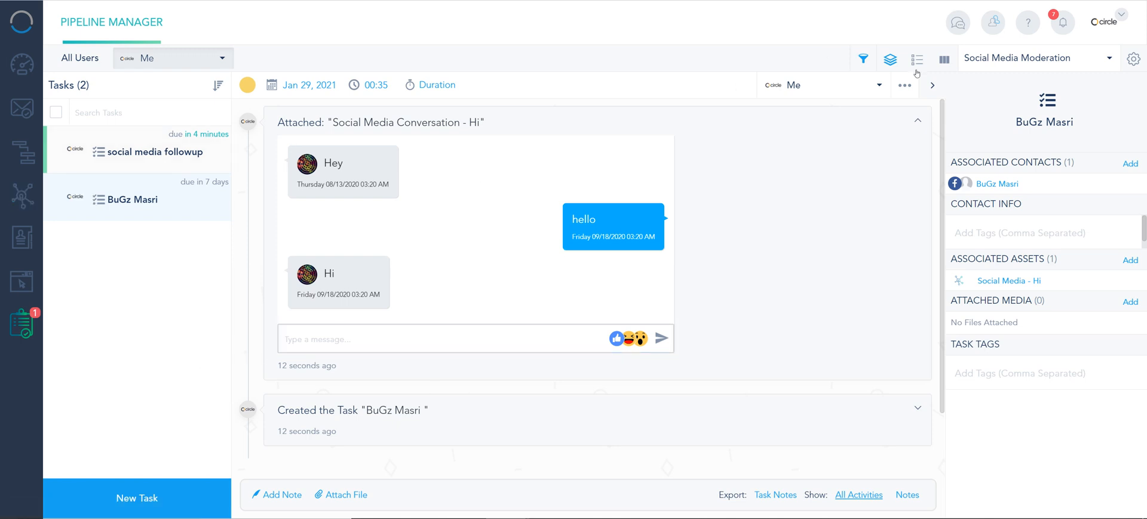
Return to the social media streams and view the list of profile groups
{"action": "left_click", "coordinate": [22, 209]}
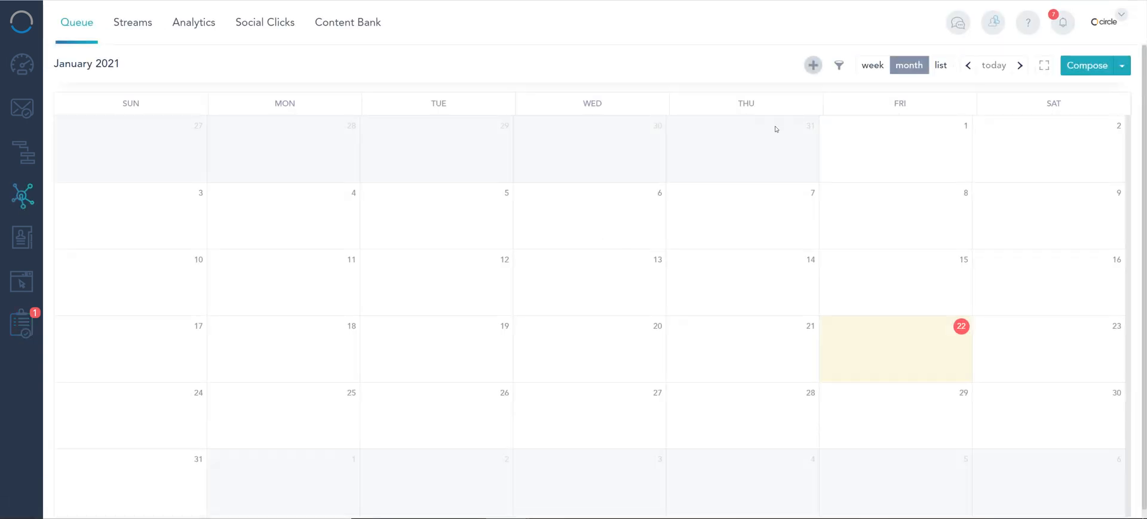
{"action": "left_click", "coordinate": [121, 28]}
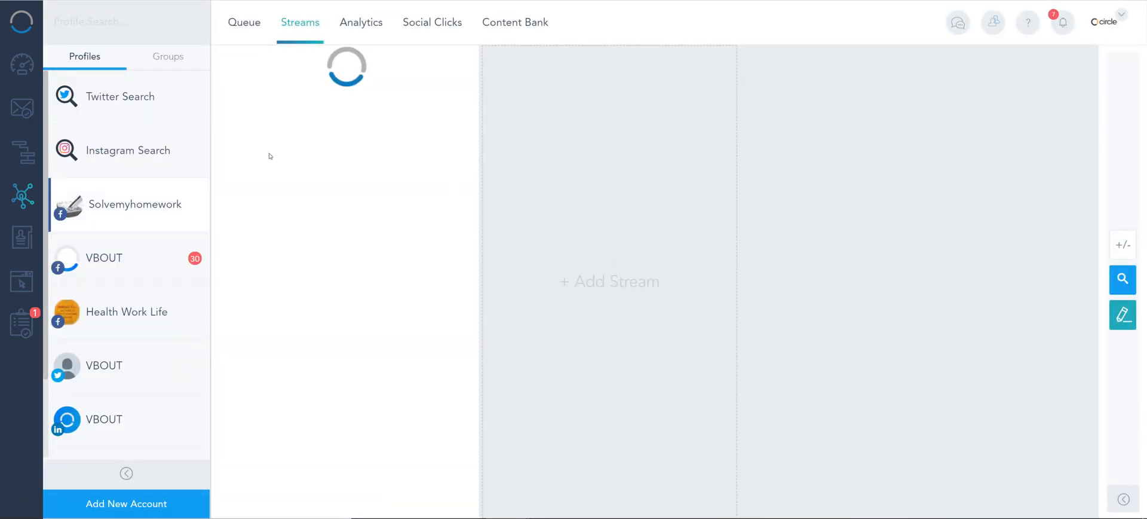
{"action": "left_click", "coordinate": [161, 57]}
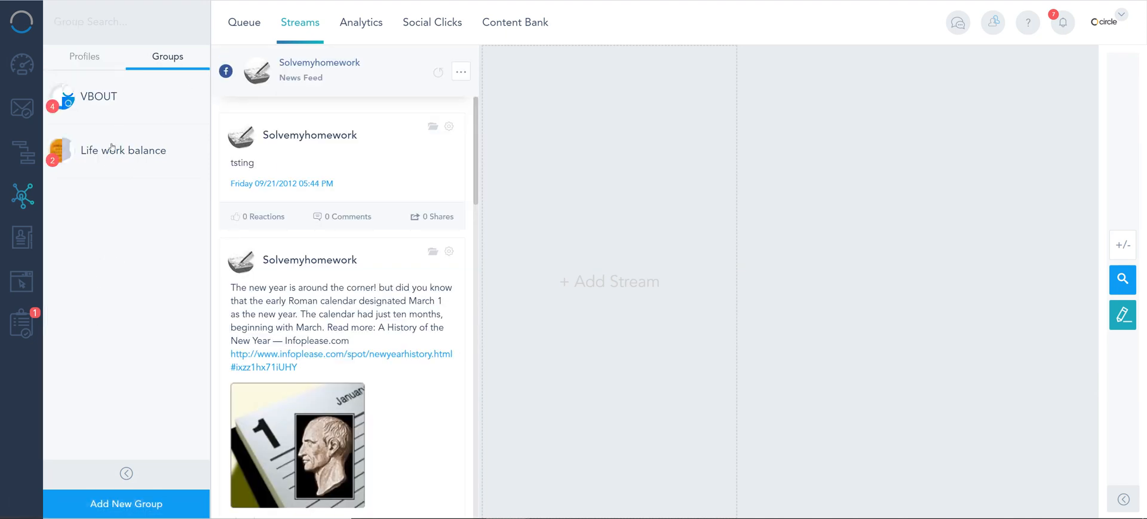
Open the account settings and display the list of users
{"action": "left_click", "coordinate": [1120, 17]}
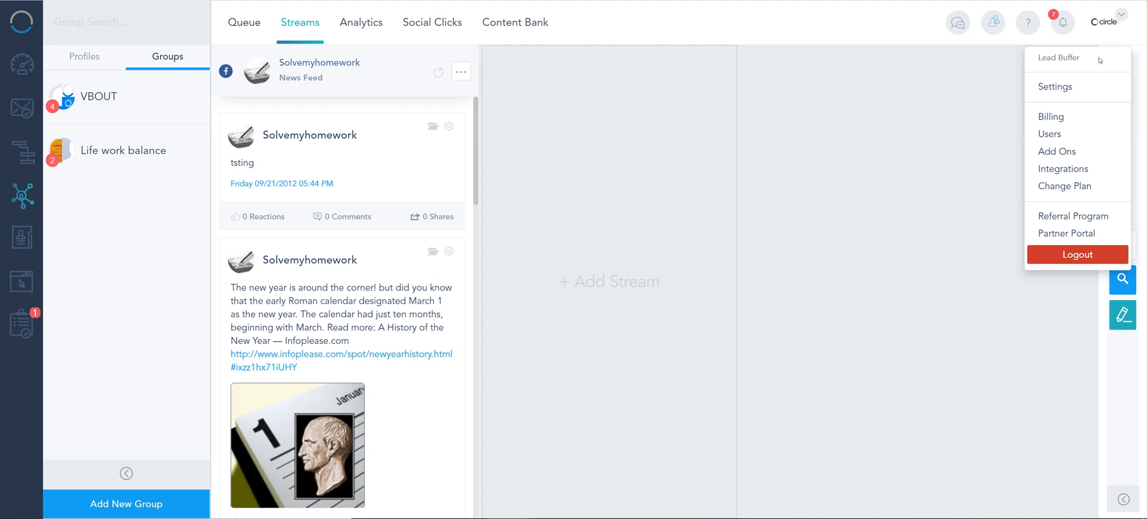
{"action": "left_click", "coordinate": [1070, 87]}
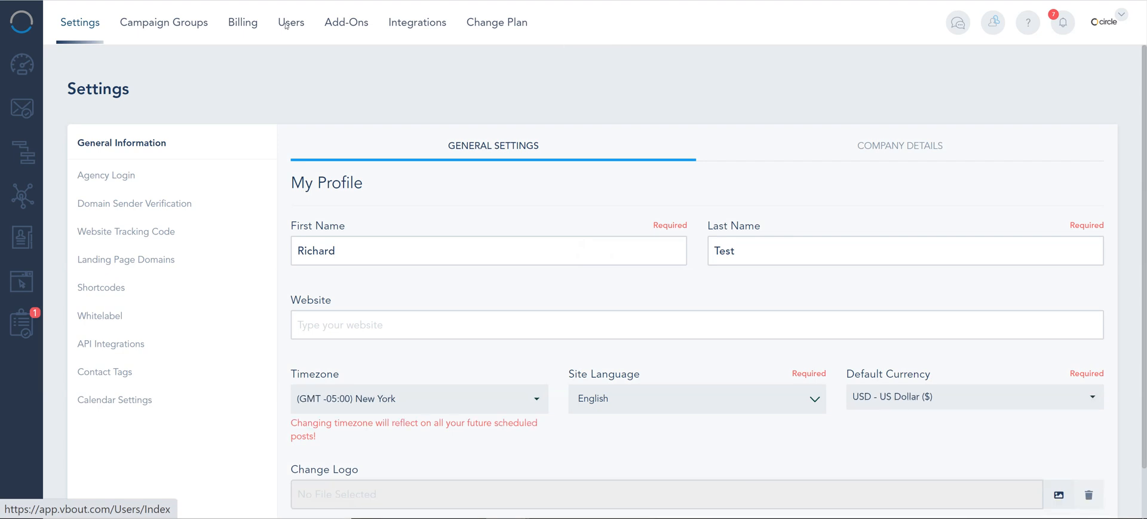
{"action": "left_click", "coordinate": [286, 25]}
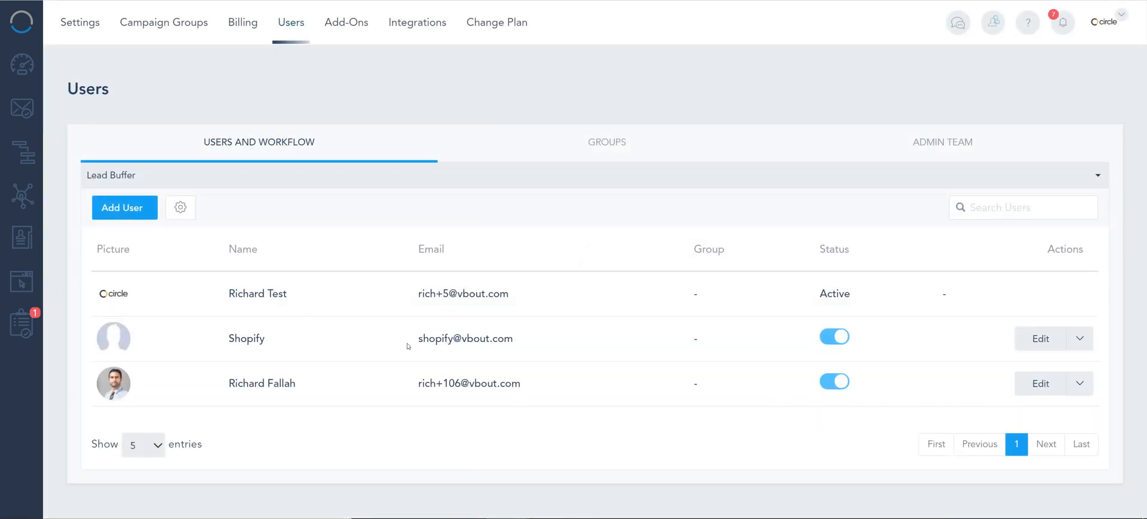
Try giving the Shopify user custom permissions for Social Media and Custom Social Groups
{"action": "left_click", "coordinate": [1043, 338]}
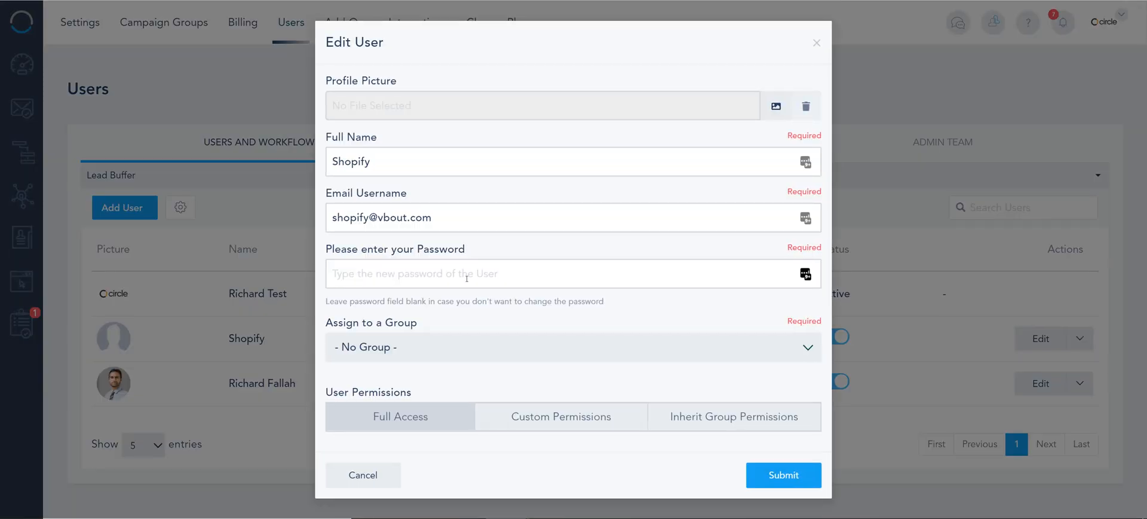
{"action": "left_click", "coordinate": [547, 418]}
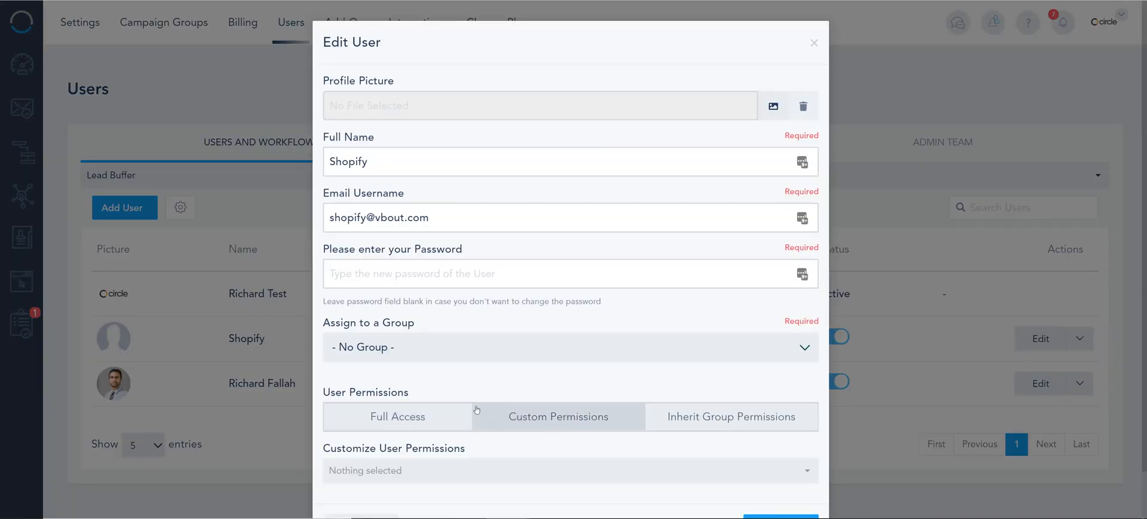
{"action": "left_click", "coordinate": [402, 473]}
{"action": "scroll", "coordinate": [418, 317], "scroll_direction": "down", "scroll_amount": 10}
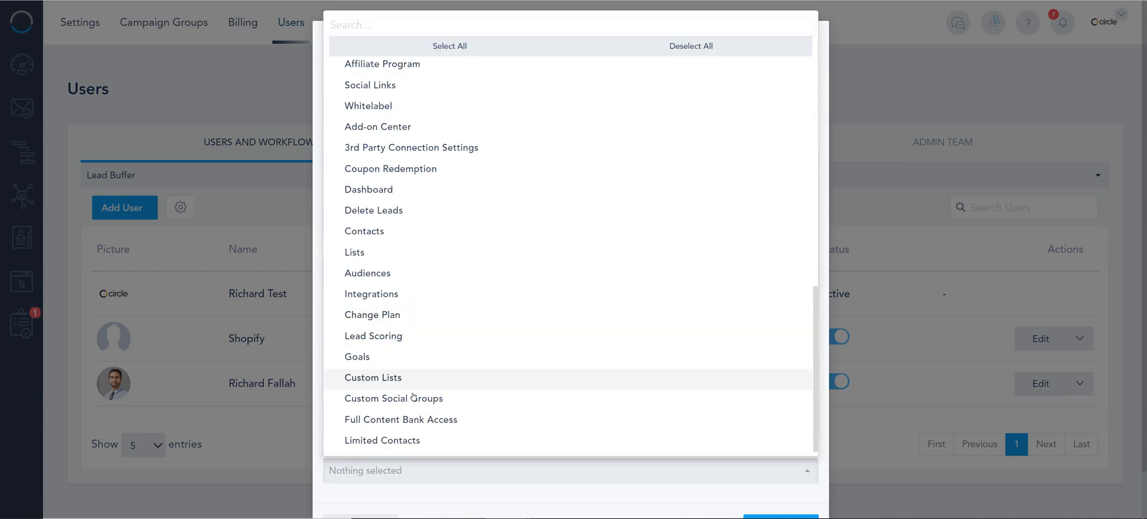
{"action": "left_click", "coordinate": [415, 398]}
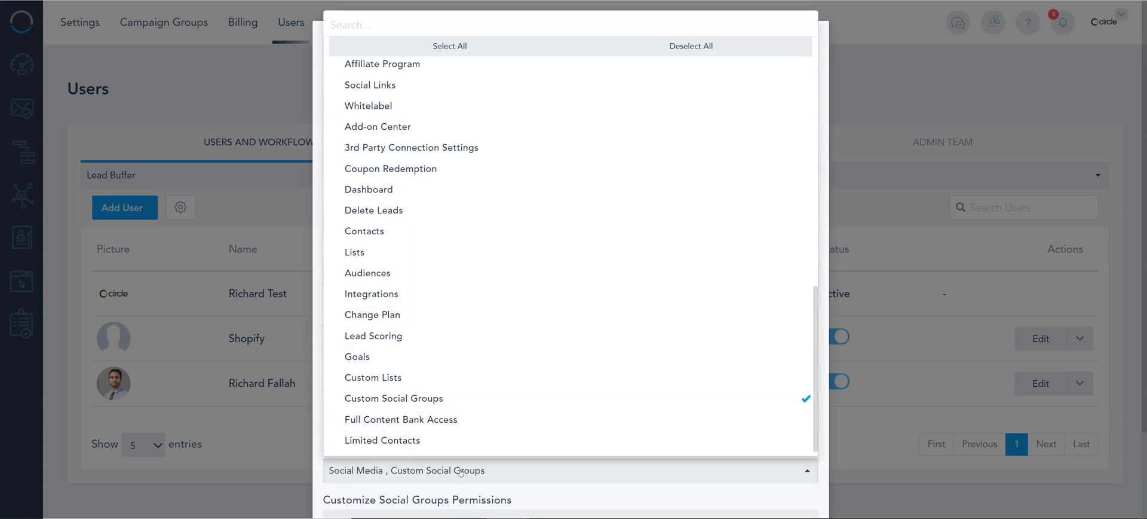
Check which social groups can be assigned to the Shopify user and close the user form without saving
{"action": "scroll", "coordinate": [460, 472], "scroll_direction": "down", "scroll_amount": 2}
{"action": "left_click", "coordinate": [425, 421]}
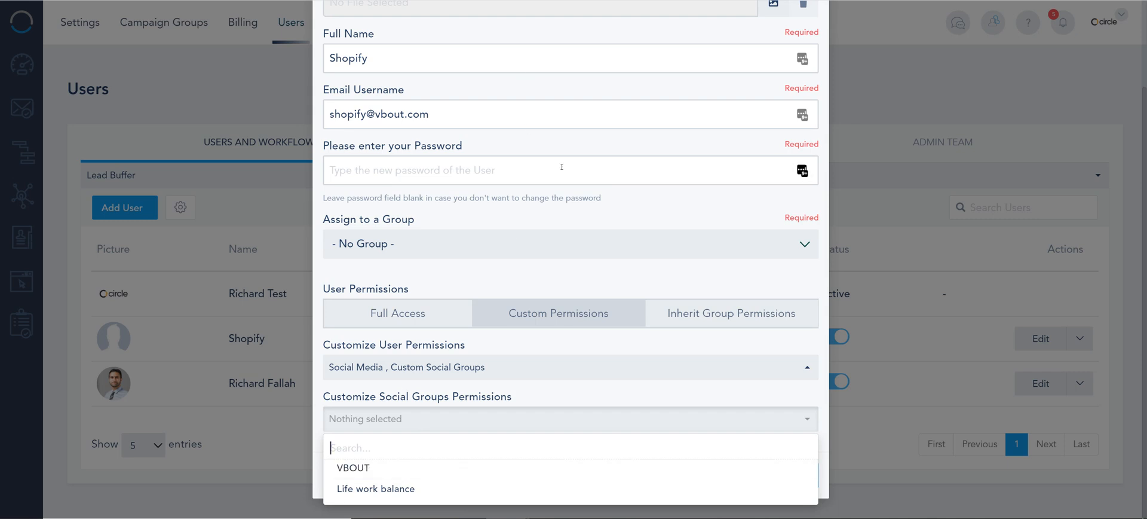
{"action": "scroll", "coordinate": [752, 84], "scroll_direction": "up", "scroll_amount": 2}
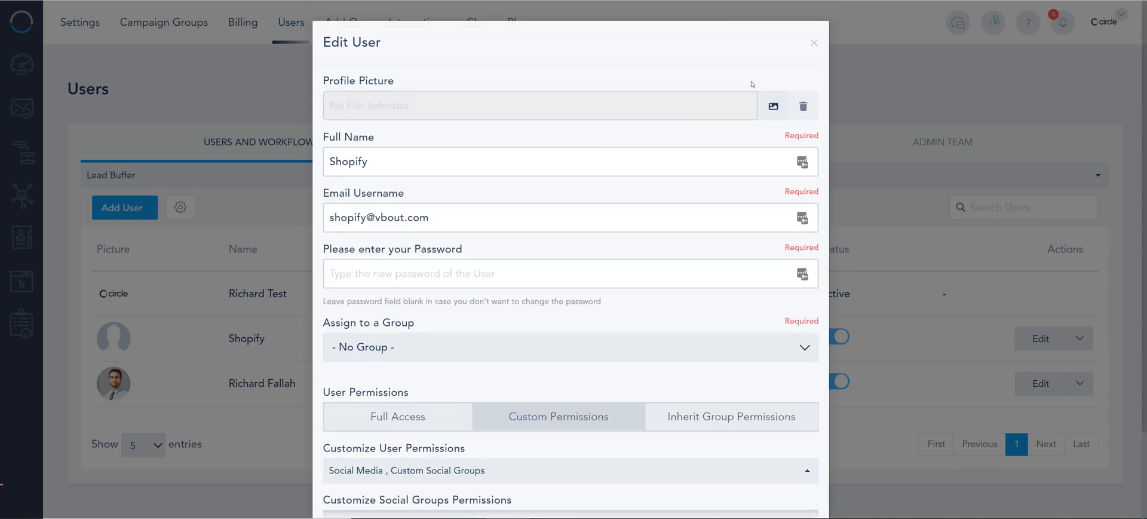
{"action": "left_click", "coordinate": [814, 43]}
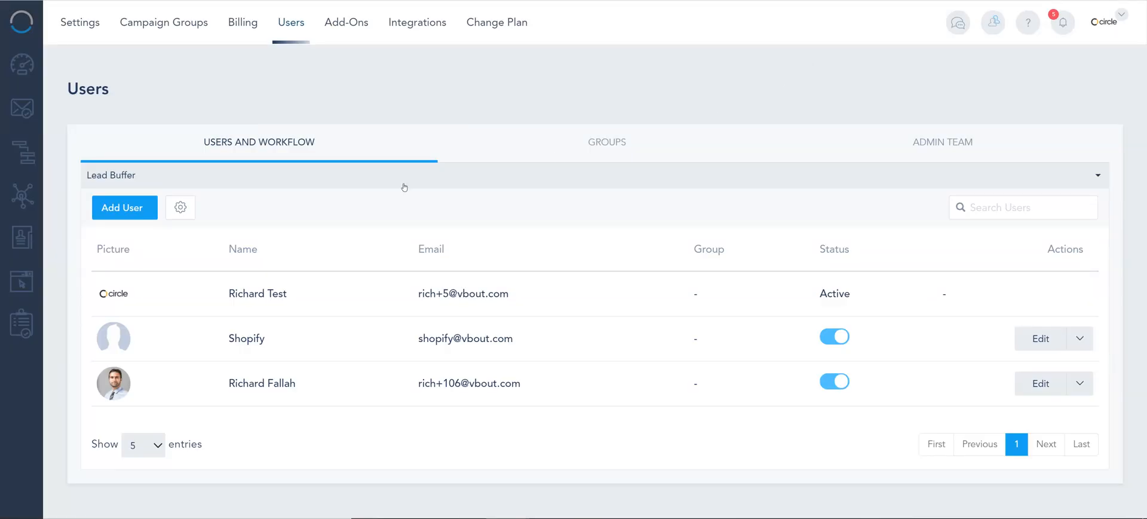
Return to the Pipeline Manager
{"action": "left_click", "coordinate": [23, 323]}
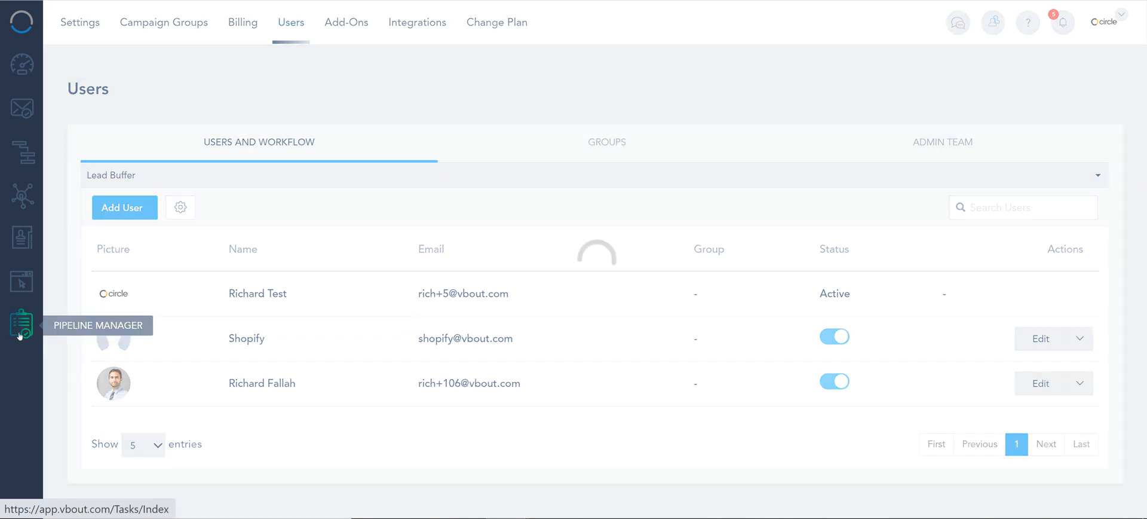